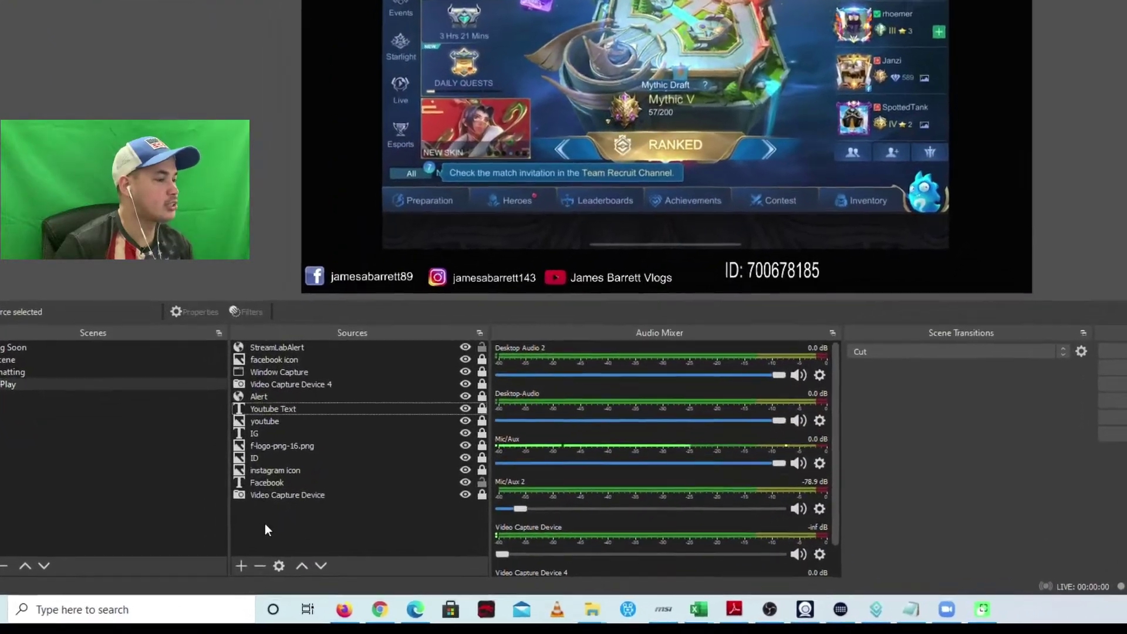
Step: Add a Video Capture Device source named My Camera to the Game Play scene
{"action": "right_click", "coordinate": [237, 557]}
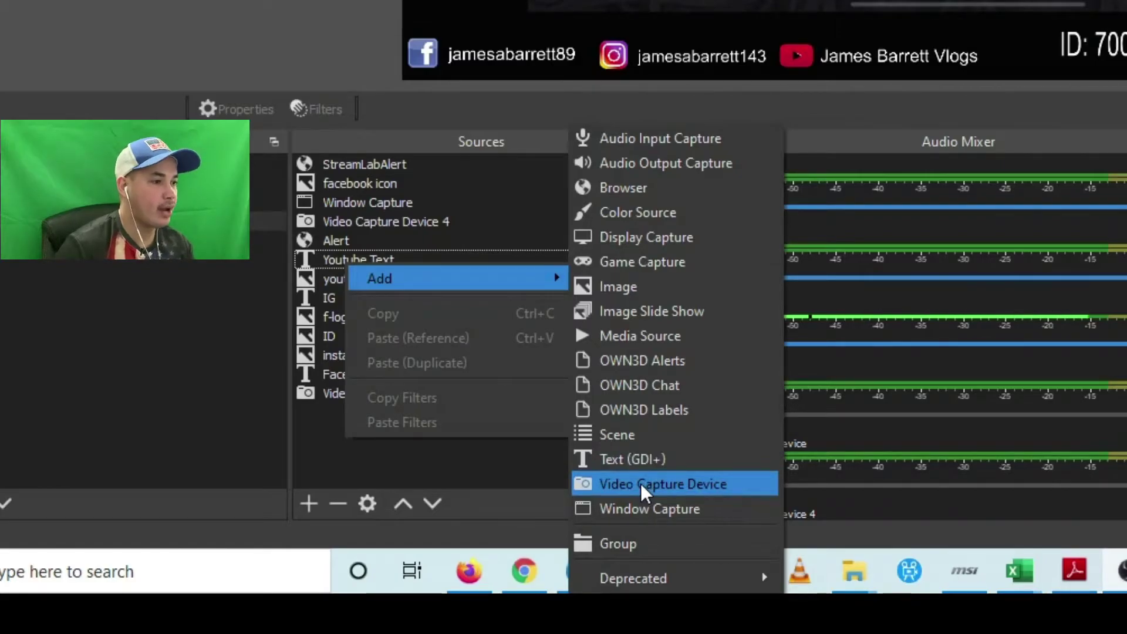
{"action": "left_click", "coordinate": [641, 484]}
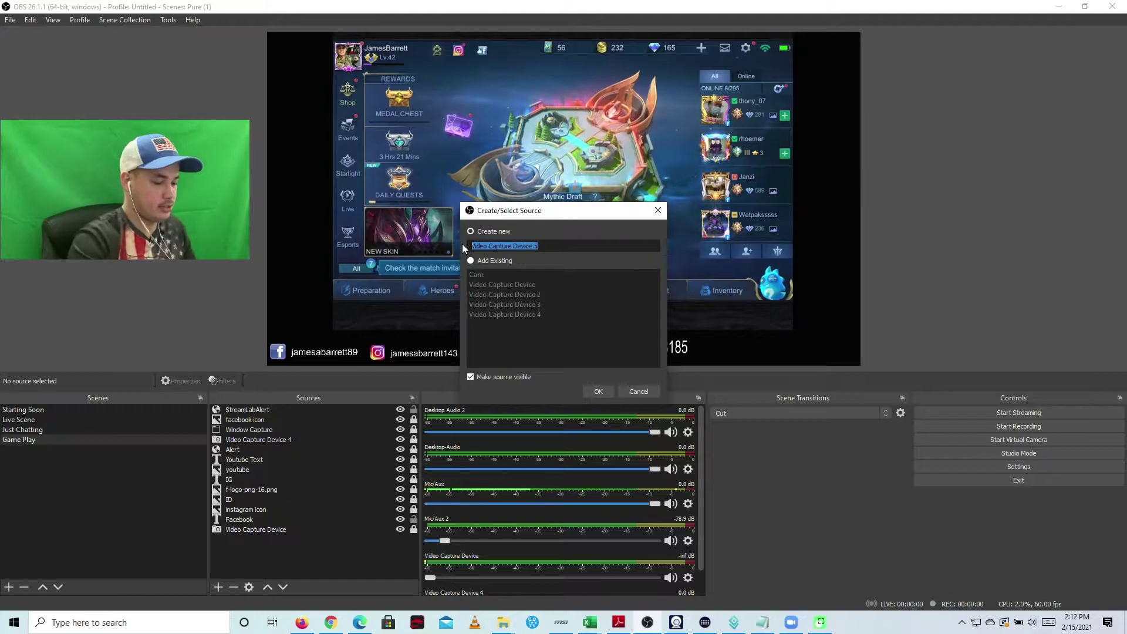
{"action": "type", "text": "My Canme"}
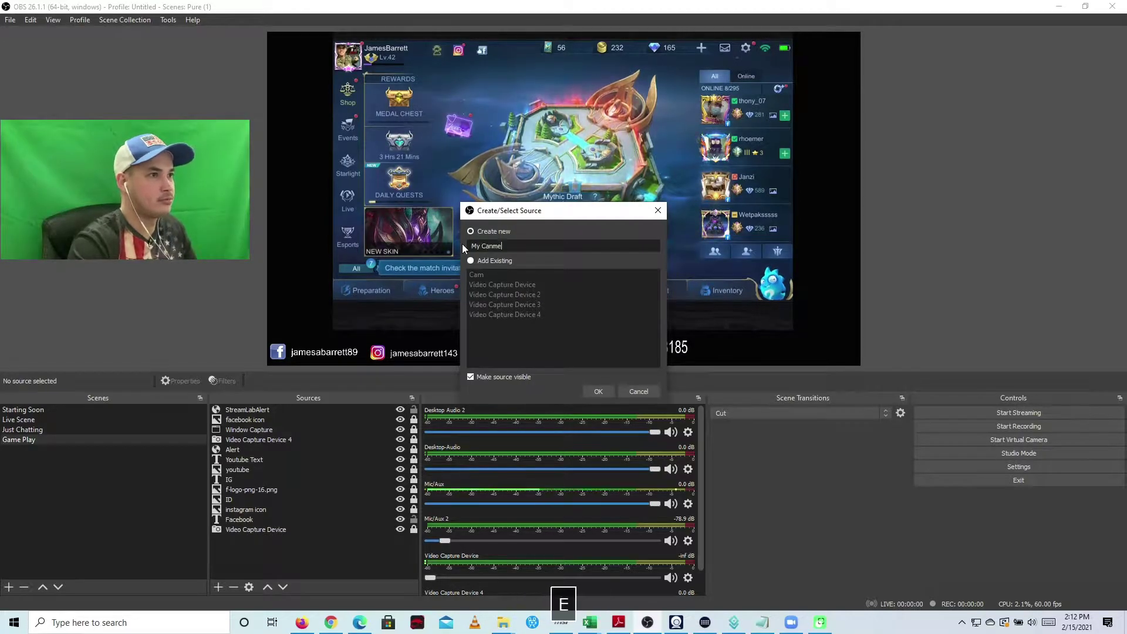
{"action": "key", "text": "BackSpace"}
{"action": "key", "text": "BackSpace"}
{"action": "key", "text": "BackSpace"}
{"action": "type", "text": "mera"}
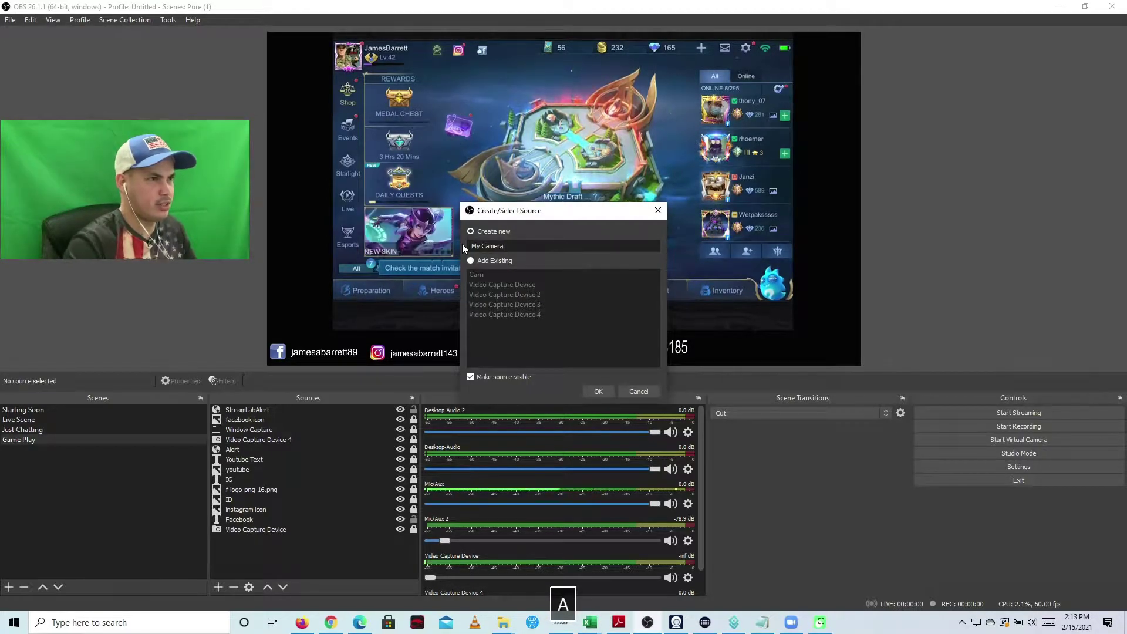
Step: Create the My Camera source and set its capture device to Iriun Webcam
{"action": "left_click", "coordinate": [599, 392]}
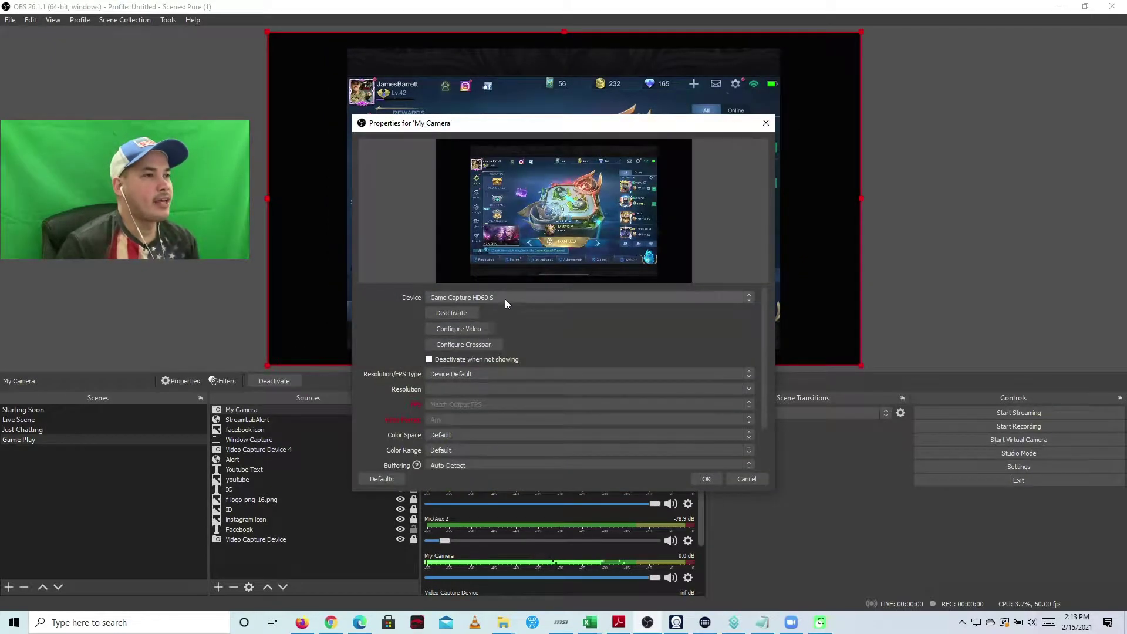
{"action": "left_click", "coordinate": [523, 299]}
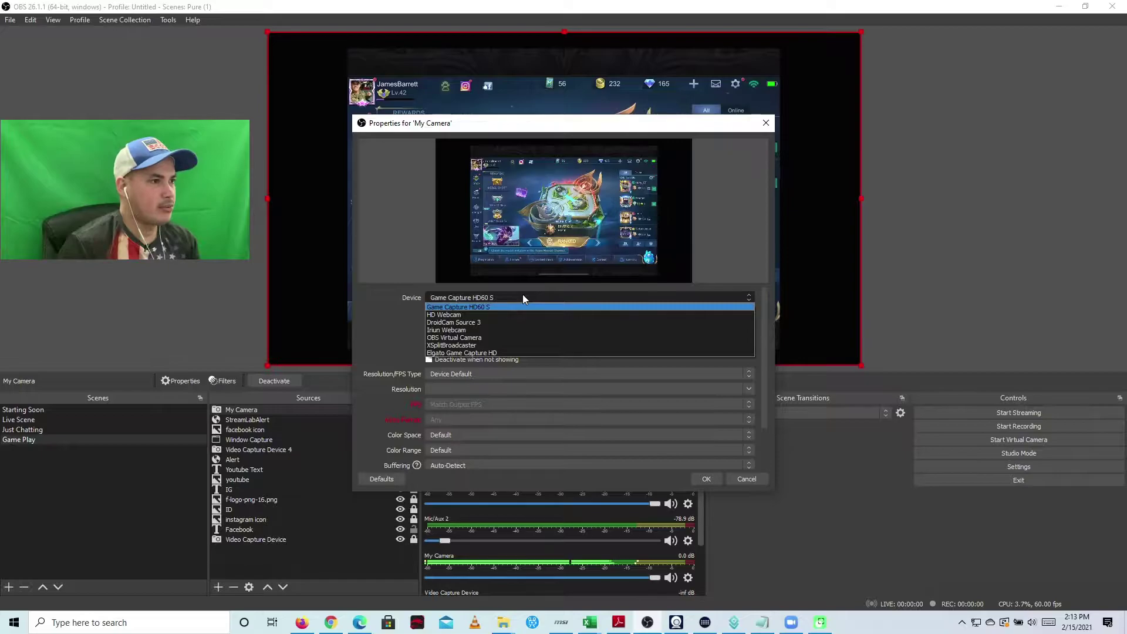
{"action": "left_click", "coordinate": [470, 331]}
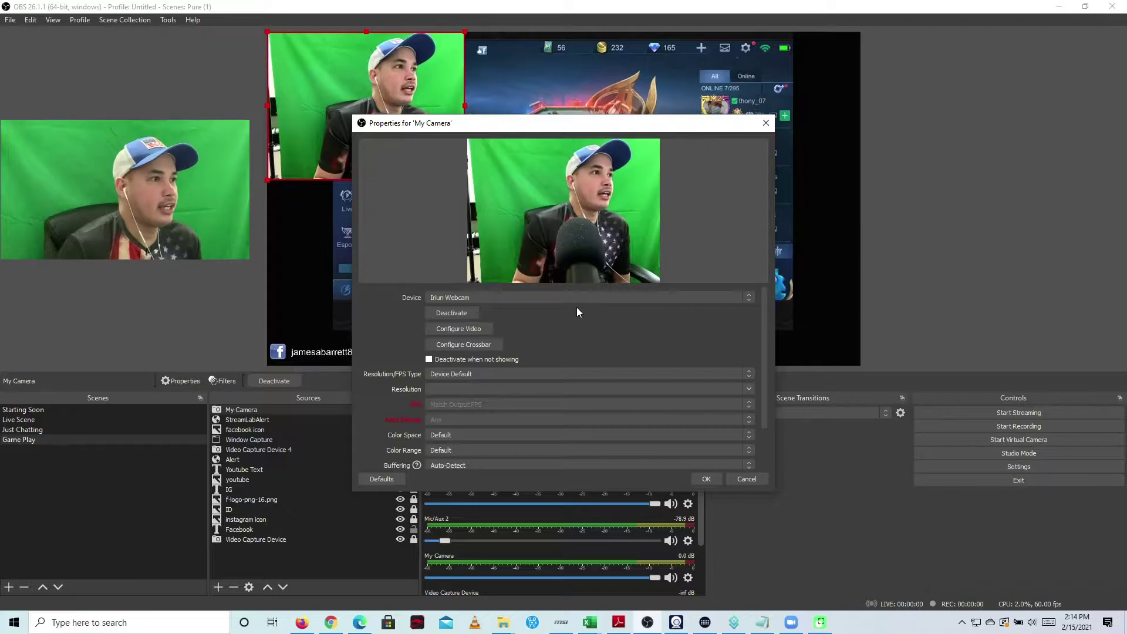
Step: Accept the camera settings, then shrink the webcam feed and snap it bottom-right
{"action": "left_click", "coordinate": [711, 478]}
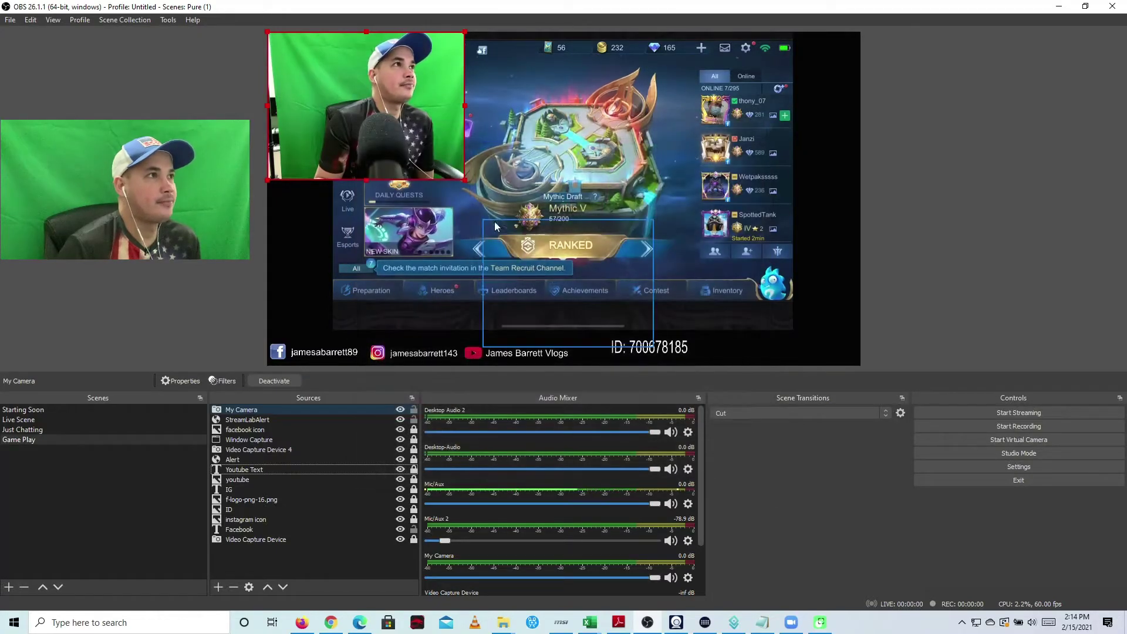
{"action": "mouse_move", "coordinate": [370, 106]}
{"action": "left_mouse_down"}
{"action": "mouse_move", "coordinate": [781, 284]}
{"action": "mouse_move", "coordinate": [815, 329]}
{"action": "left_mouse_up"}
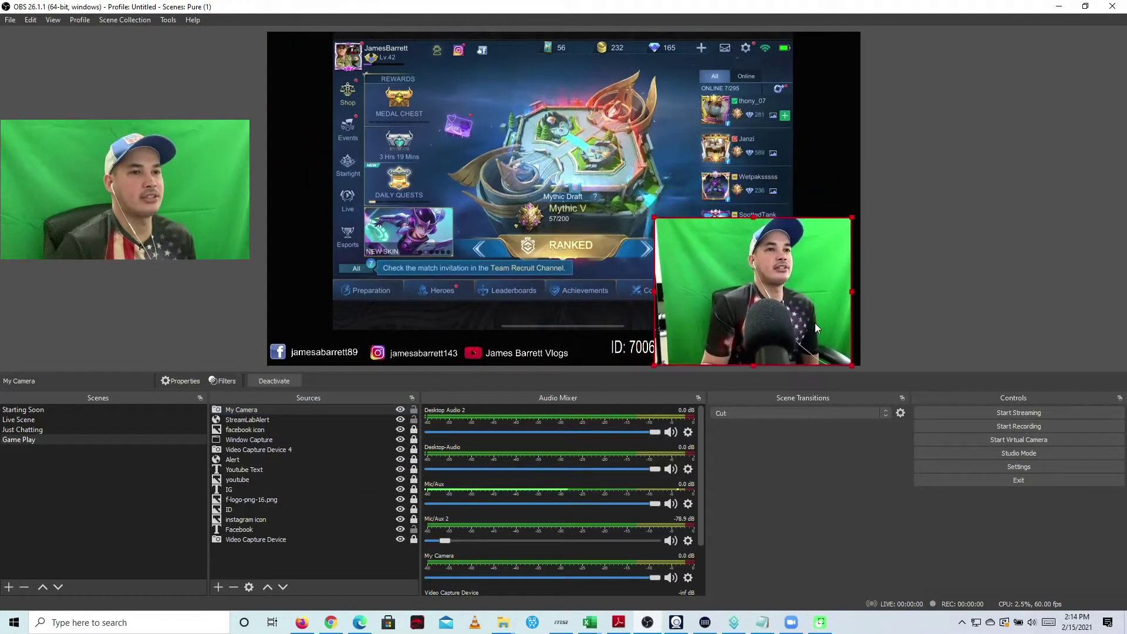
{"action": "left_click_drag", "start_coordinate": [853, 366], "coordinate": [819, 333]}
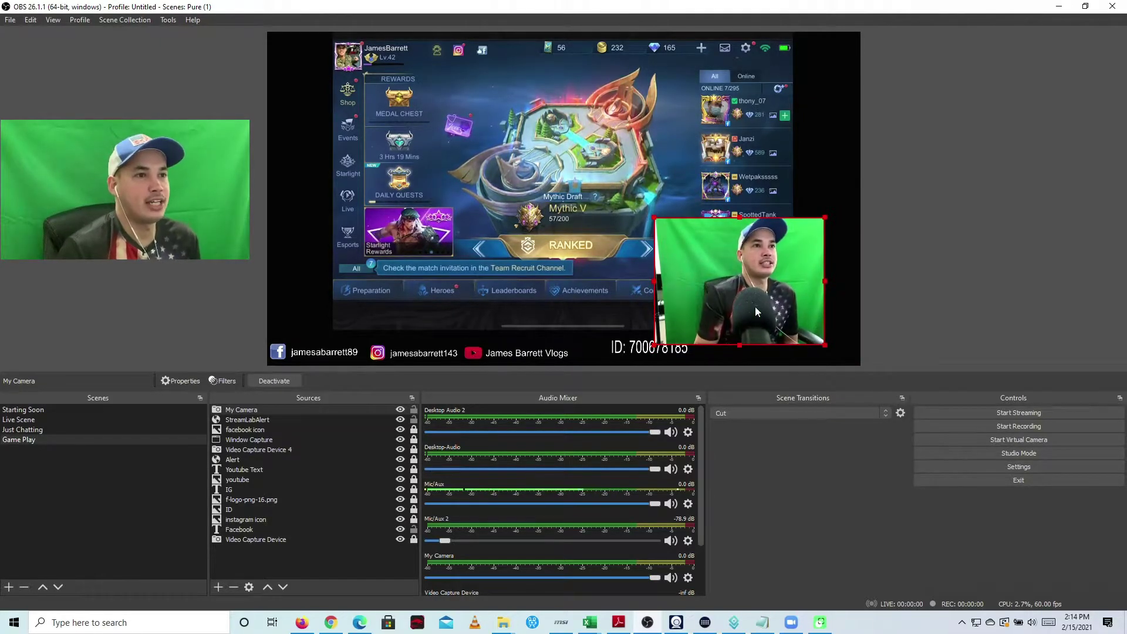
{"action": "left_click_drag", "start_coordinate": [752, 292], "coordinate": [787, 311]}
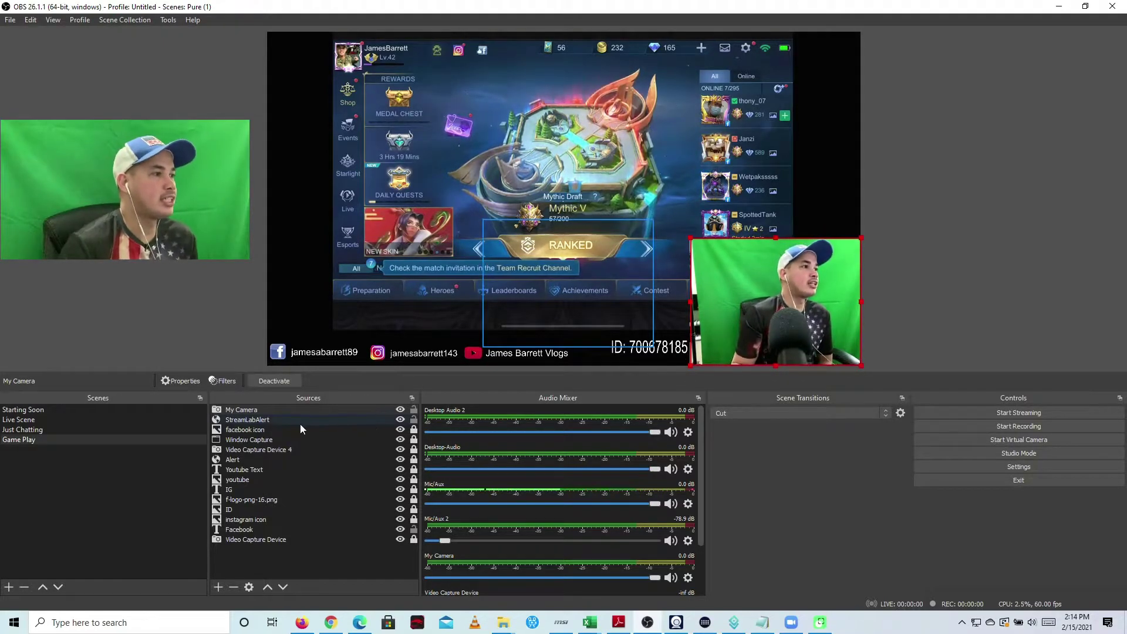
Step: Add a Chroma Key effect filter to My Camera from its Filters window
{"action": "right_click", "coordinate": [264, 406]}
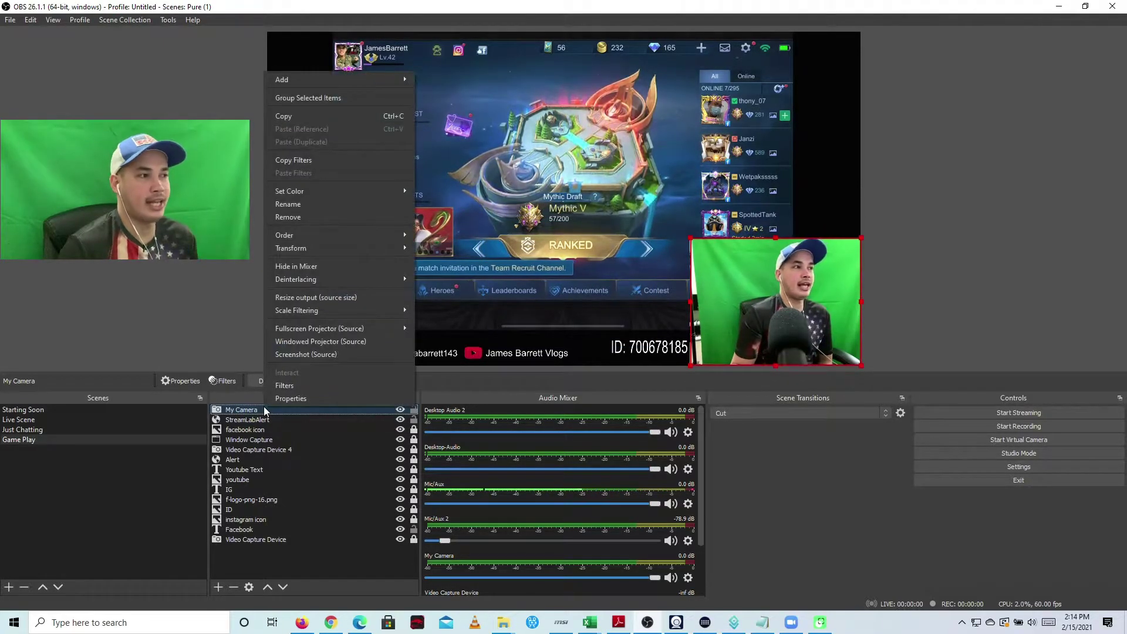
{"action": "left_click", "coordinate": [305, 384]}
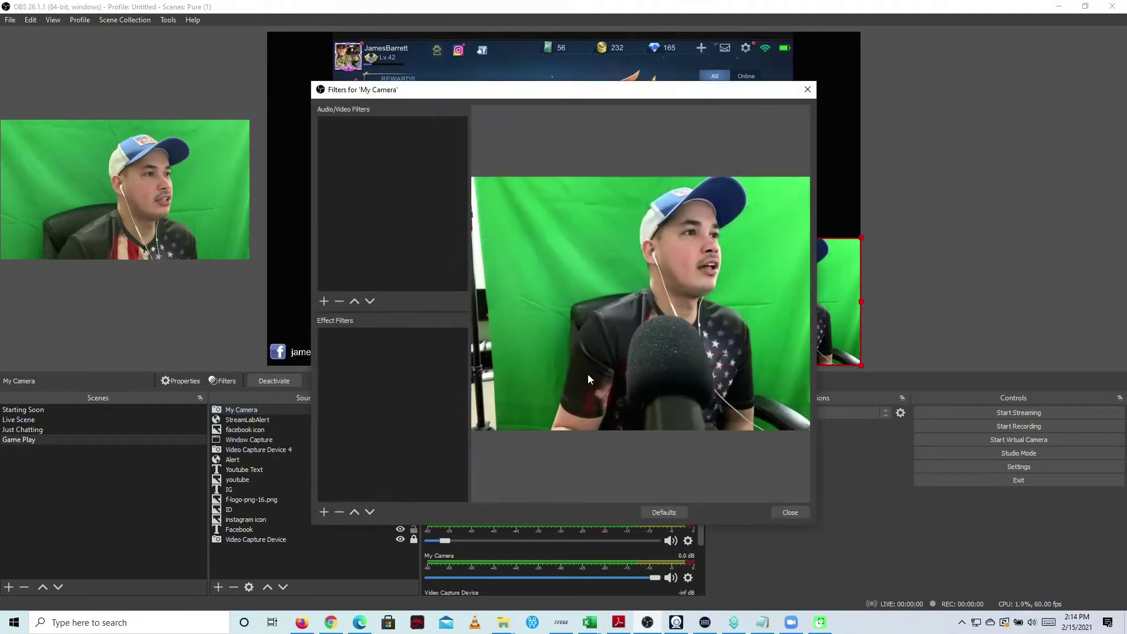
{"action": "left_click", "coordinate": [323, 512]}
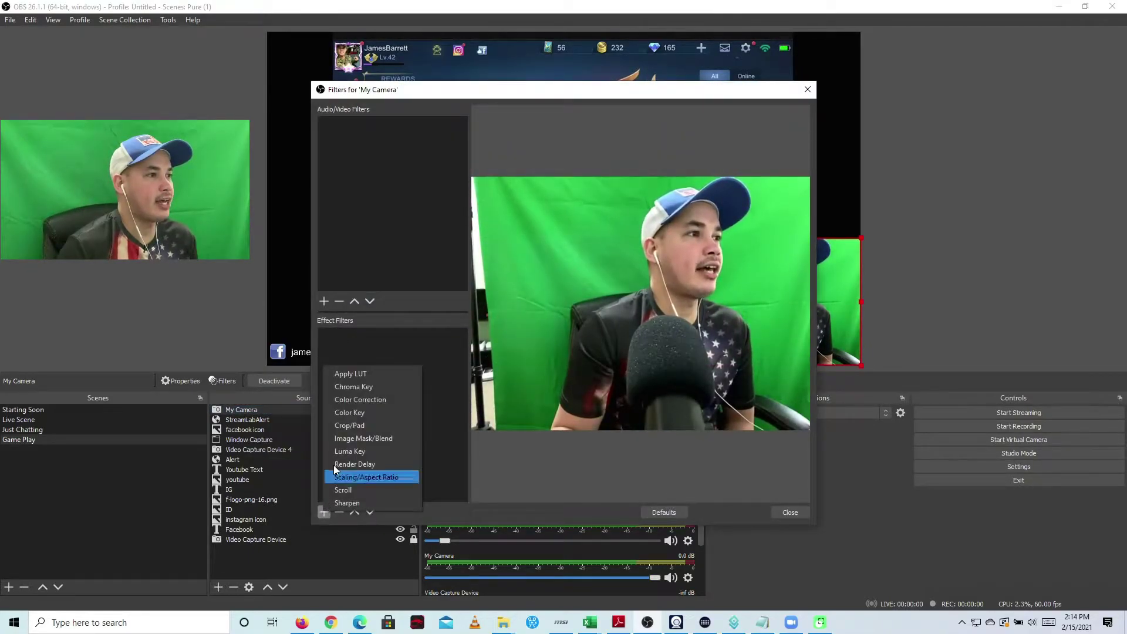
{"action": "left_click", "coordinate": [353, 387]}
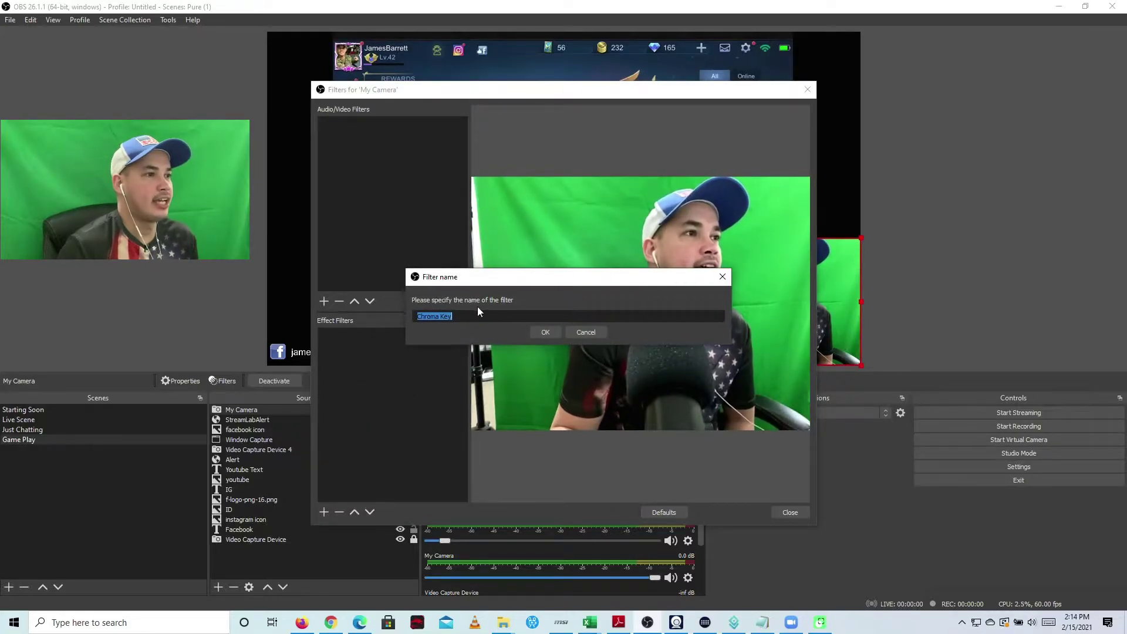
Step: Confirm the Chroma Key filter and lower its similarity to refine the keyed edges
{"action": "left_click", "coordinate": [542, 333]}
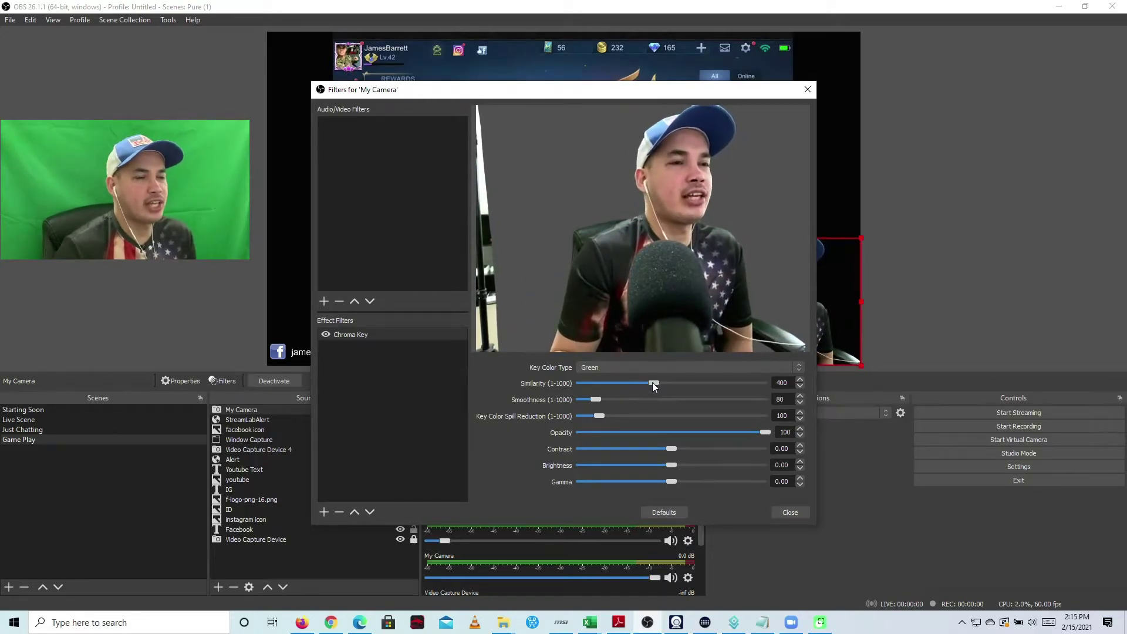
{"action": "mouse_move", "coordinate": [655, 383]}
{"action": "left_mouse_down"}
{"action": "mouse_move", "coordinate": [598, 384]}
{"action": "mouse_move", "coordinate": [659, 380]}
{"action": "mouse_move", "coordinate": [602, 397]}
{"action": "left_mouse_up"}
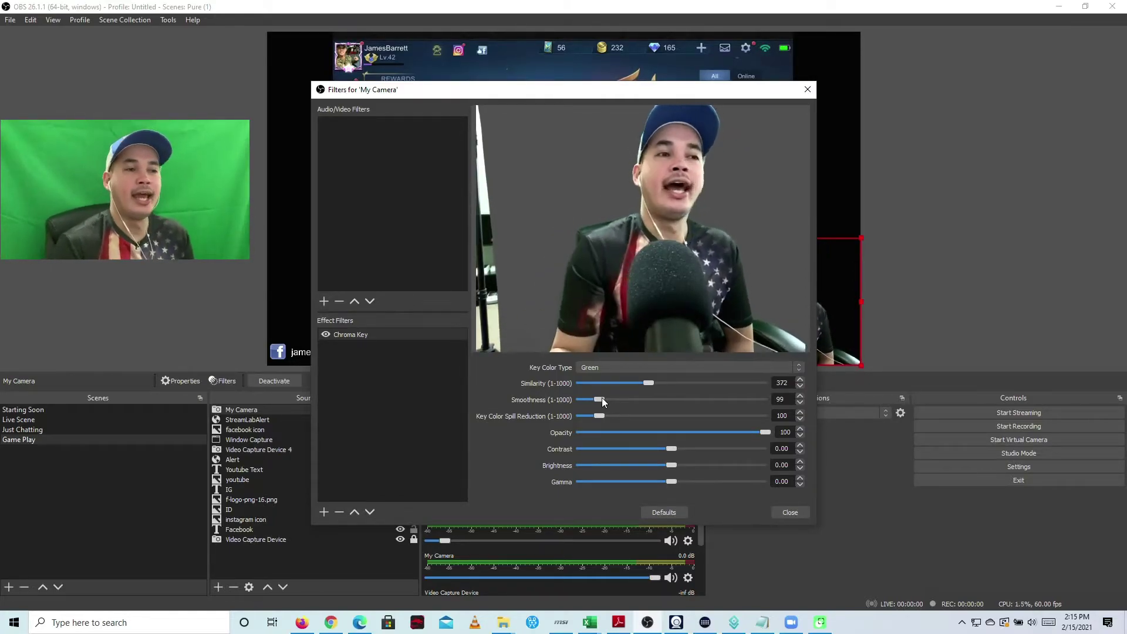
Step: Close the filters, enlarge the keyed webcam feed by its corner handle, then deselect it
{"action": "left_click", "coordinate": [790, 513]}
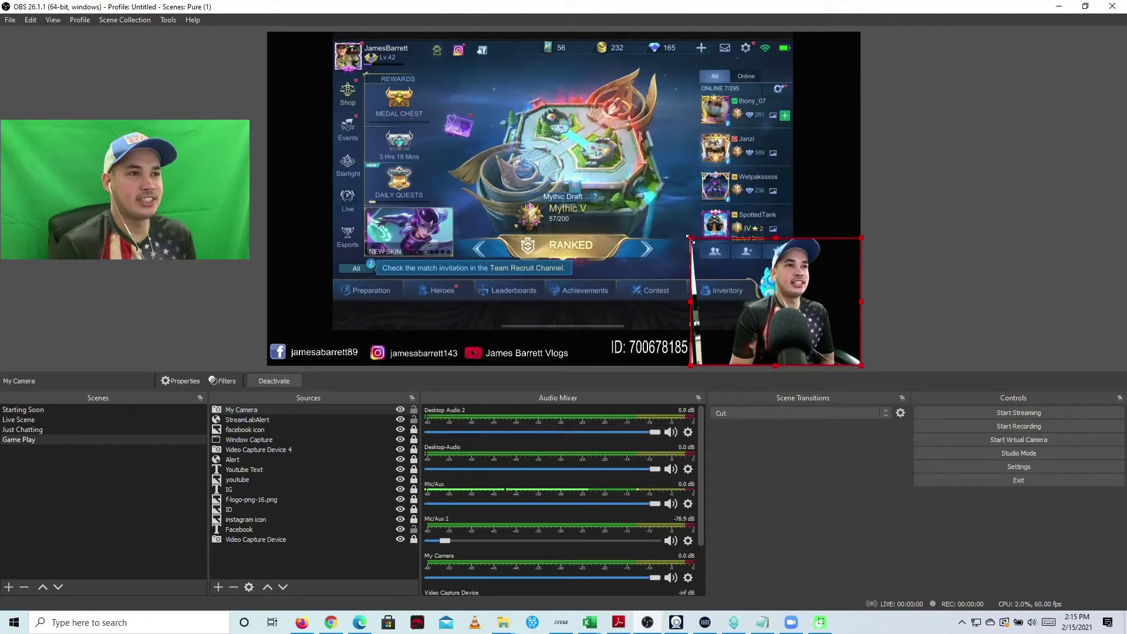
{"action": "left_click_drag", "start_coordinate": [690, 239], "coordinate": [680, 232]}
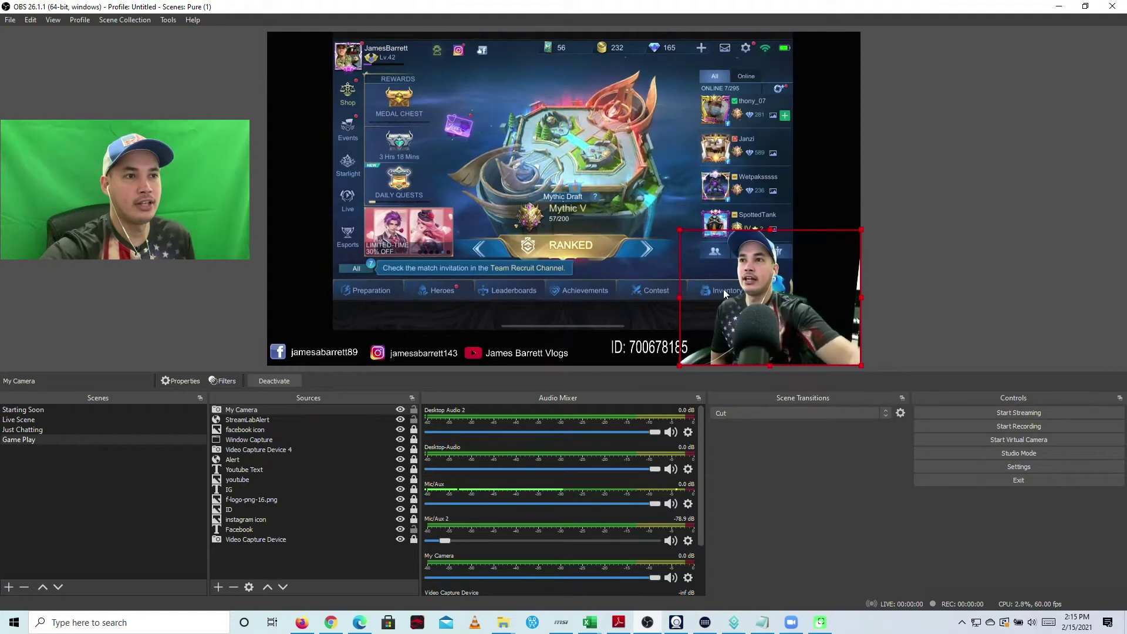
{"action": "mouse_move", "coordinate": [680, 231]}
{"action": "left_mouse_down"}
{"action": "mouse_move", "coordinate": [663, 210]}
{"action": "mouse_move", "coordinate": [709, 238]}
{"action": "left_mouse_up"}
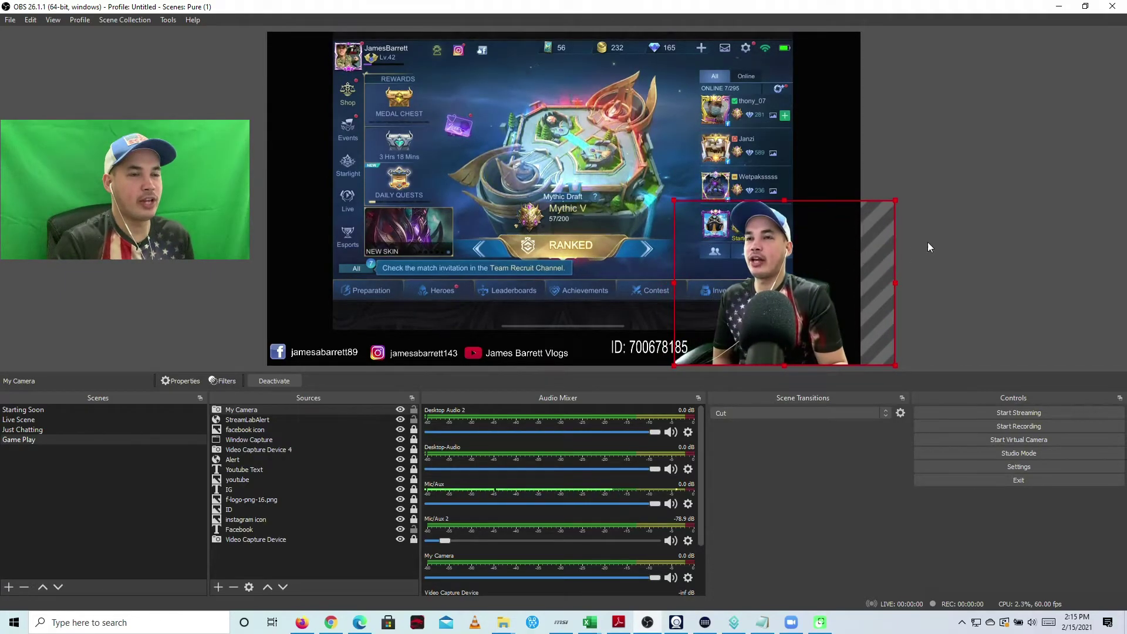
{"action": "left_click", "coordinate": [950, 233]}
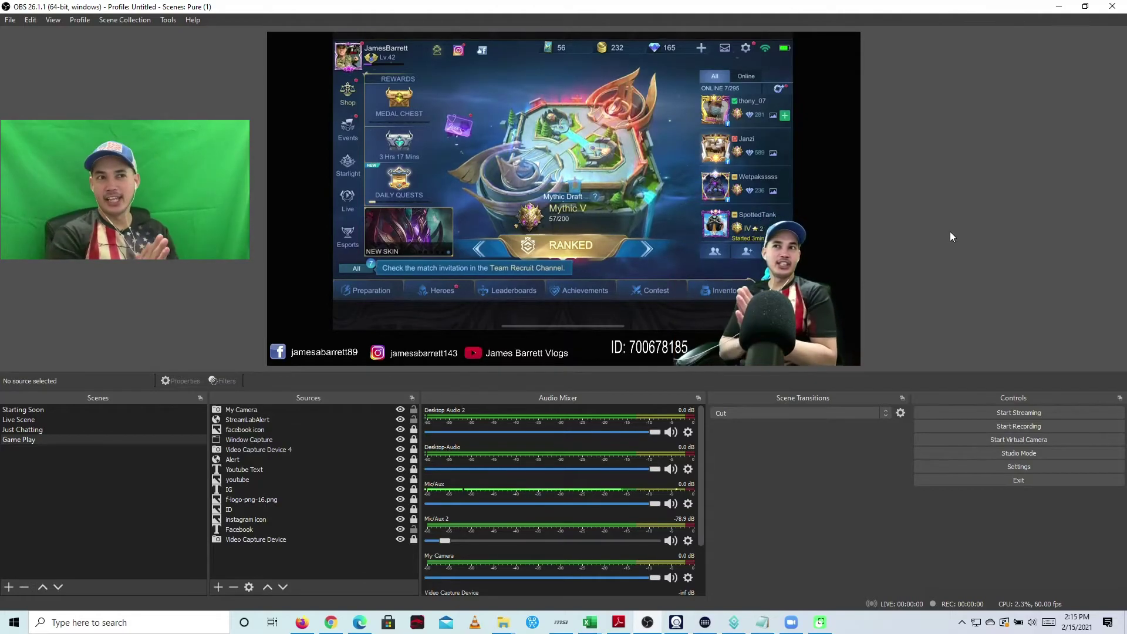